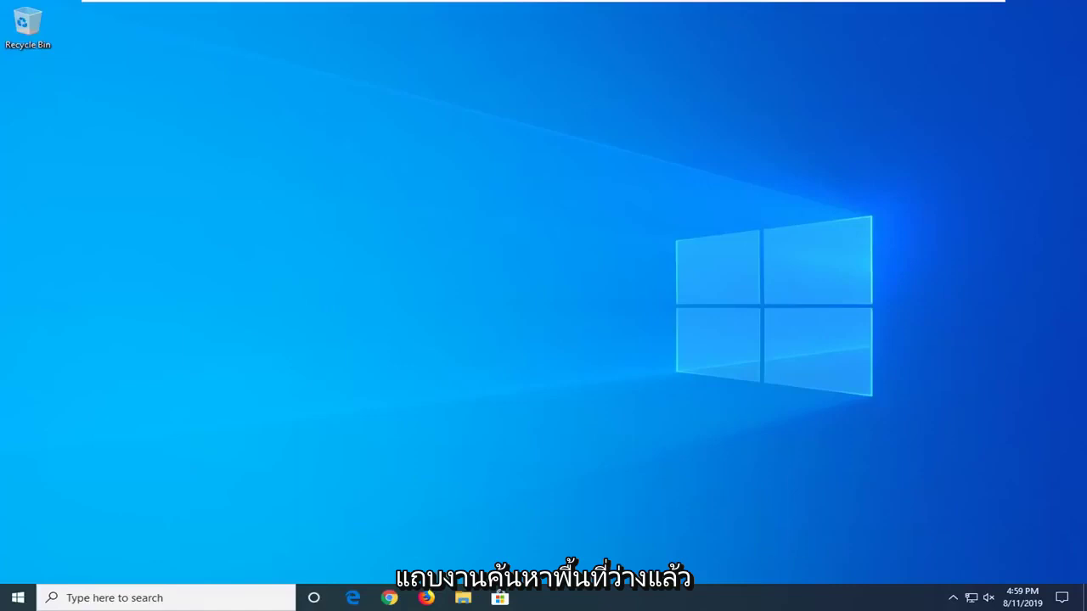
Step: Open Task Manager, show its services list and launch the full Services console from there
right_click(768, 605)
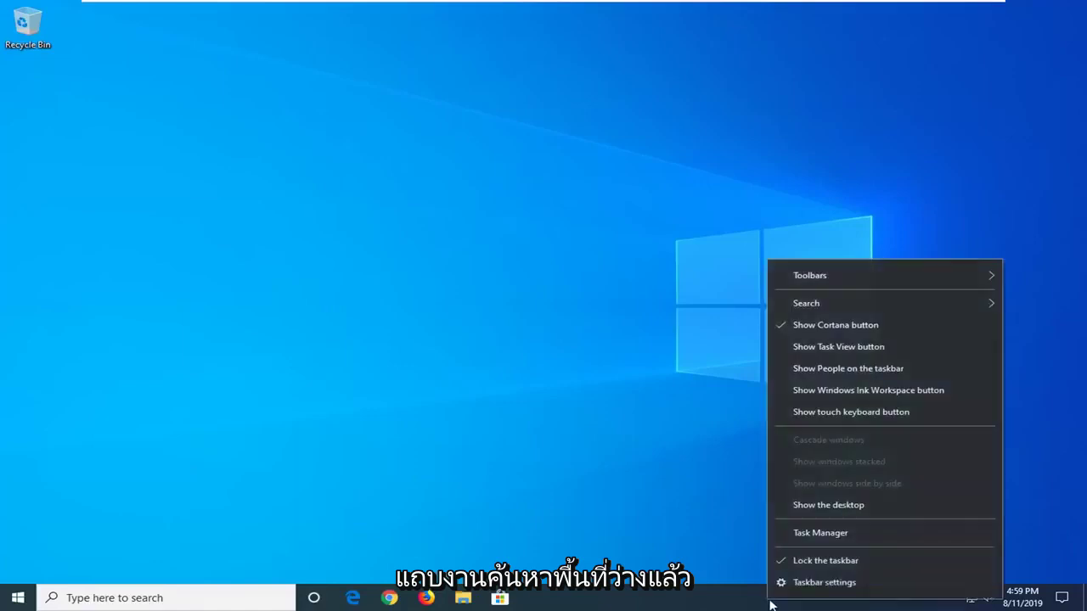
click(807, 534)
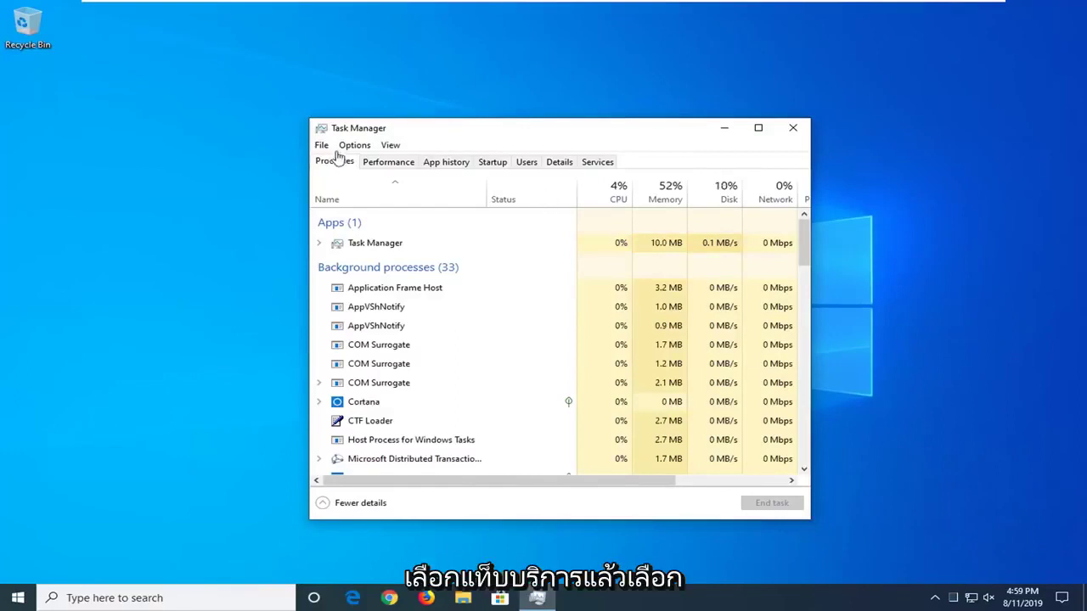
click(591, 164)
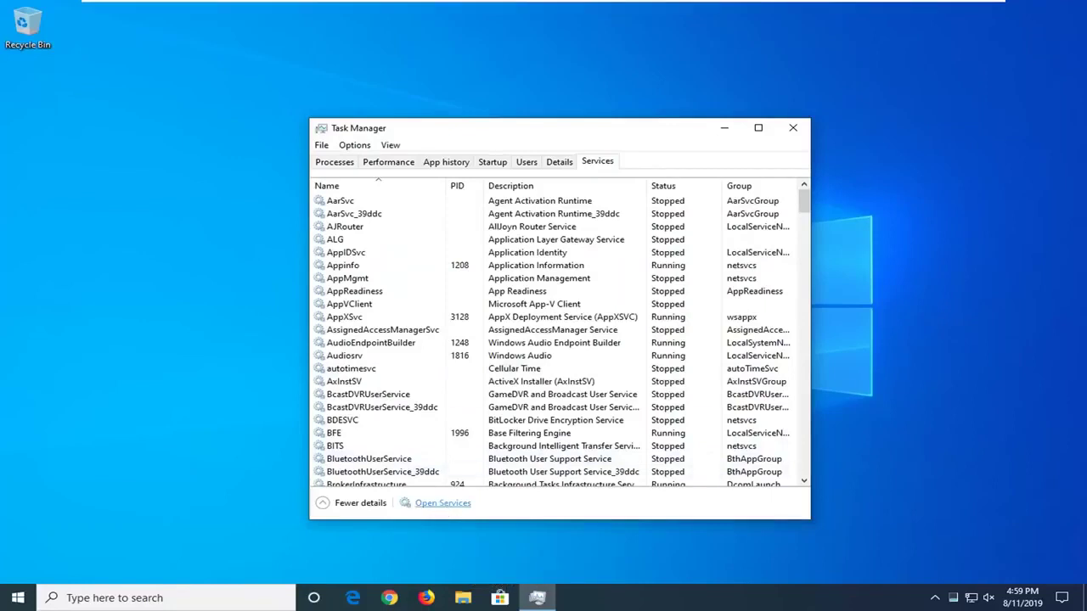
click(451, 504)
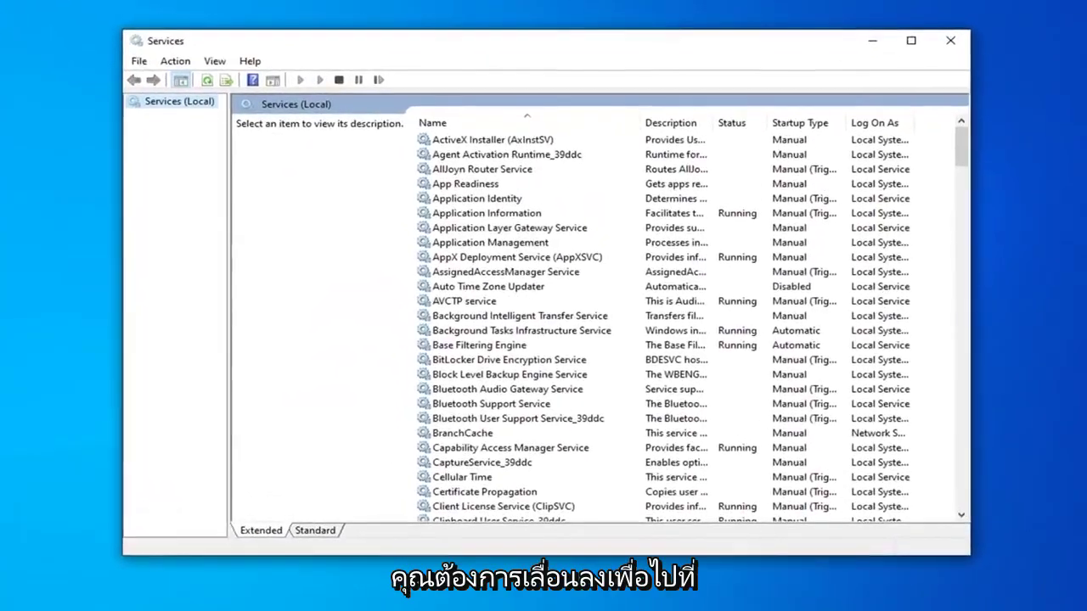
Step: Find the Windows Search service in the list and open its properties
scroll(523, 377, down, 20)
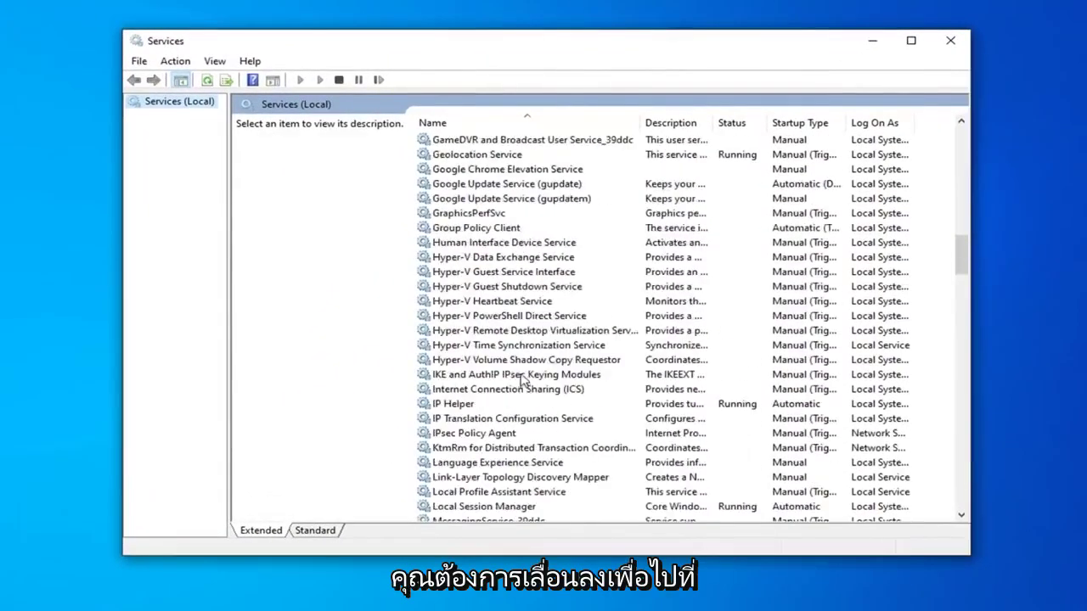
scroll(523, 378, down, 20)
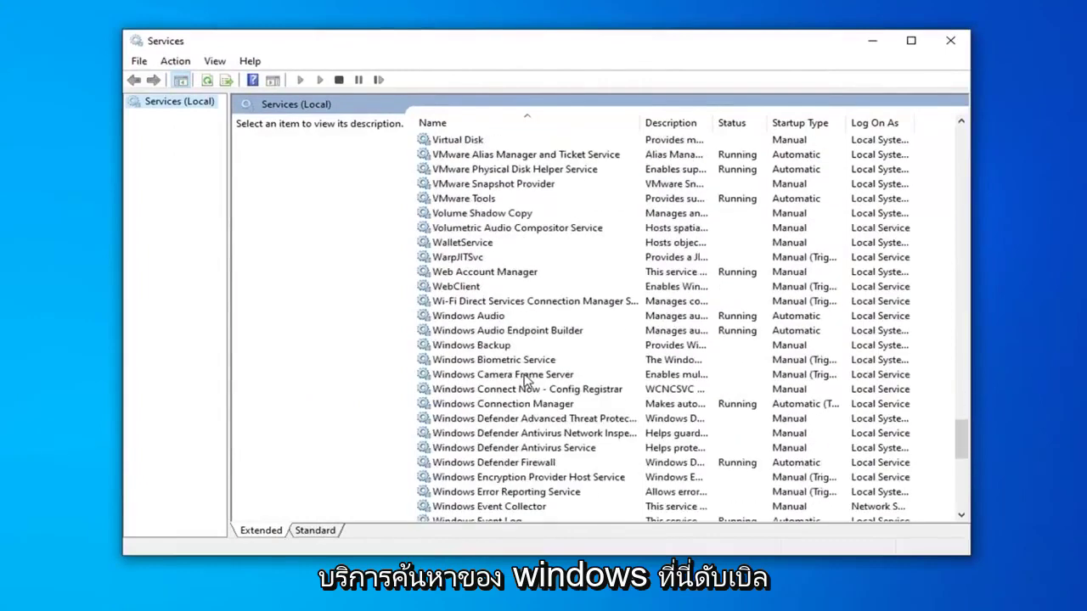
scroll(520, 404, down, 5)
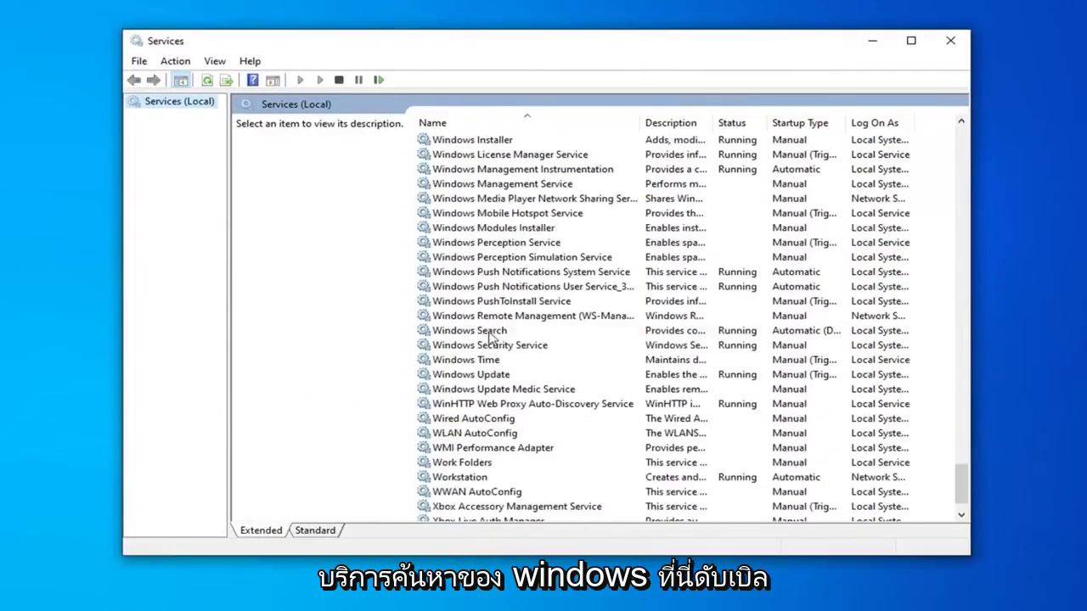
click(486, 333)
double_click(486, 333)
Step: Set the Windows Search startup type to Automatic (Delayed Start), apply it, and close Services and Task Manager
click(520, 287)
click(510, 303)
click(514, 285)
click(515, 295)
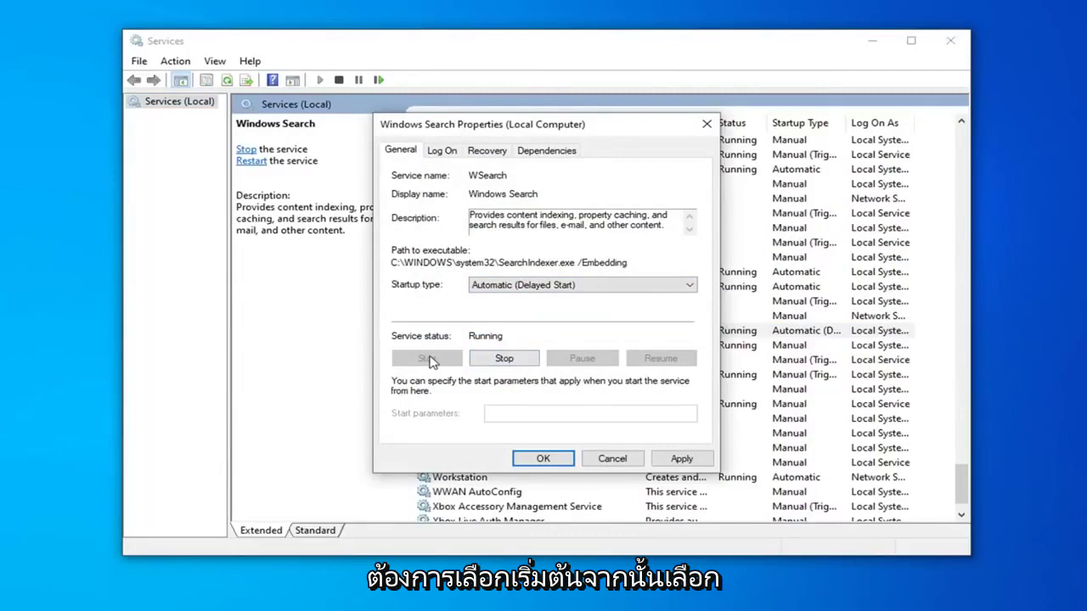
click(683, 458)
click(544, 459)
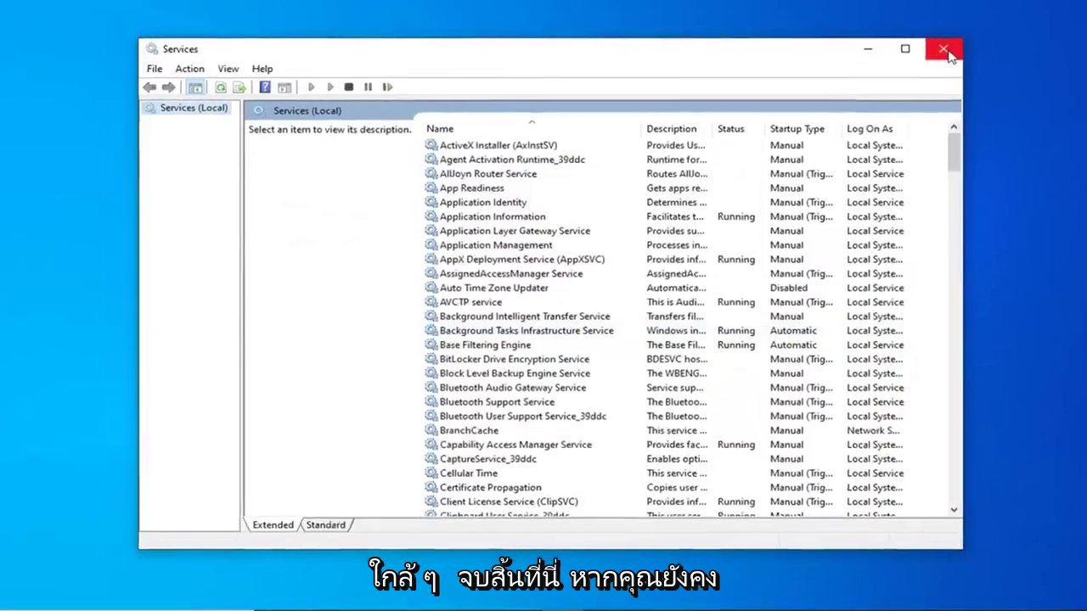
click(953, 41)
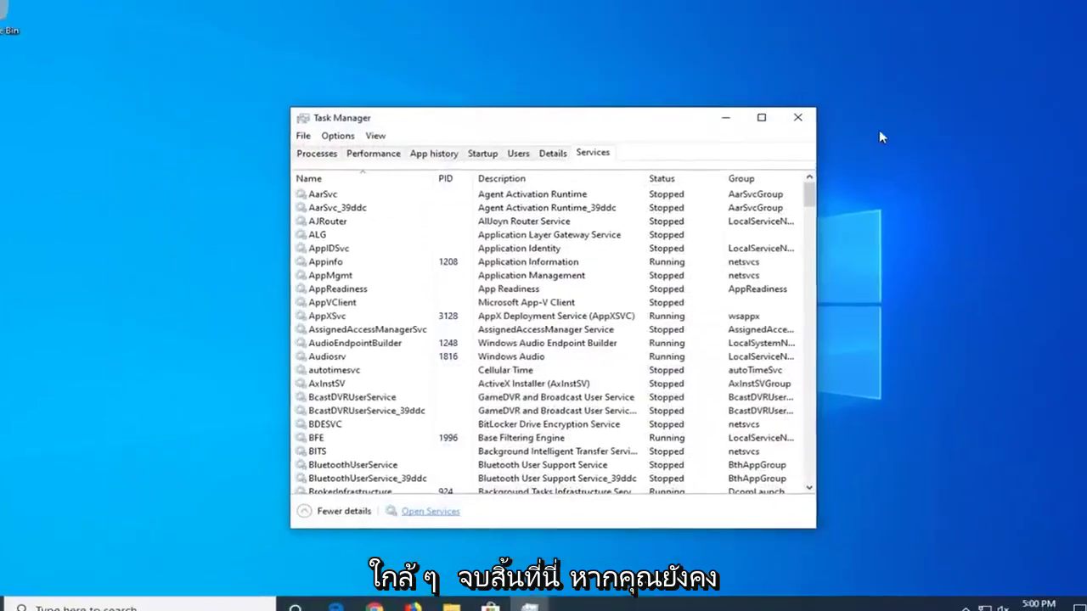
click(792, 128)
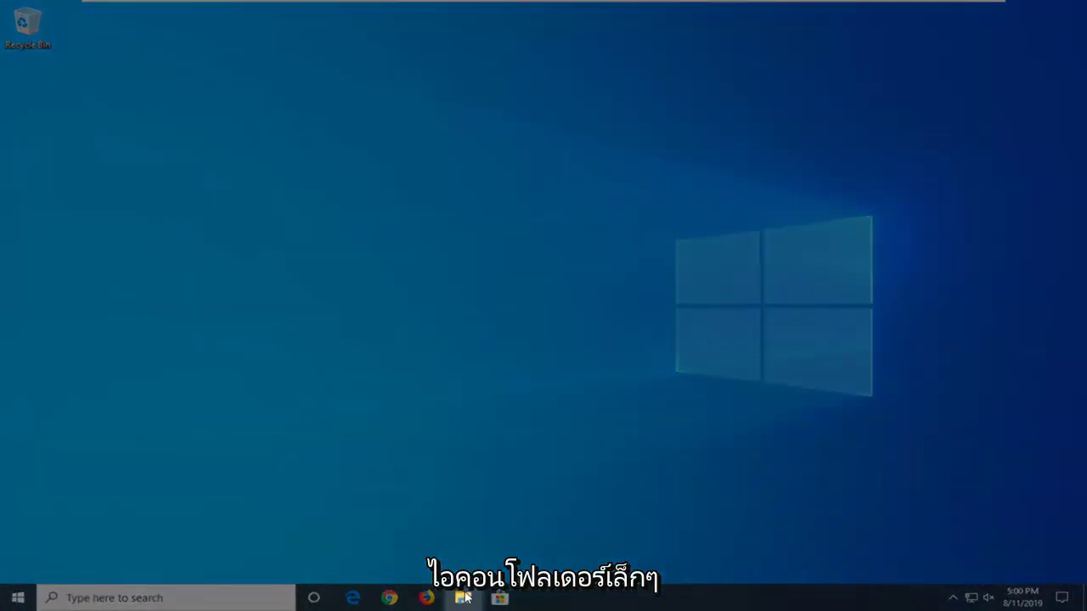
Step: Open a File Explorer window and go to Control Panel by entering Control as the location
click(464, 598)
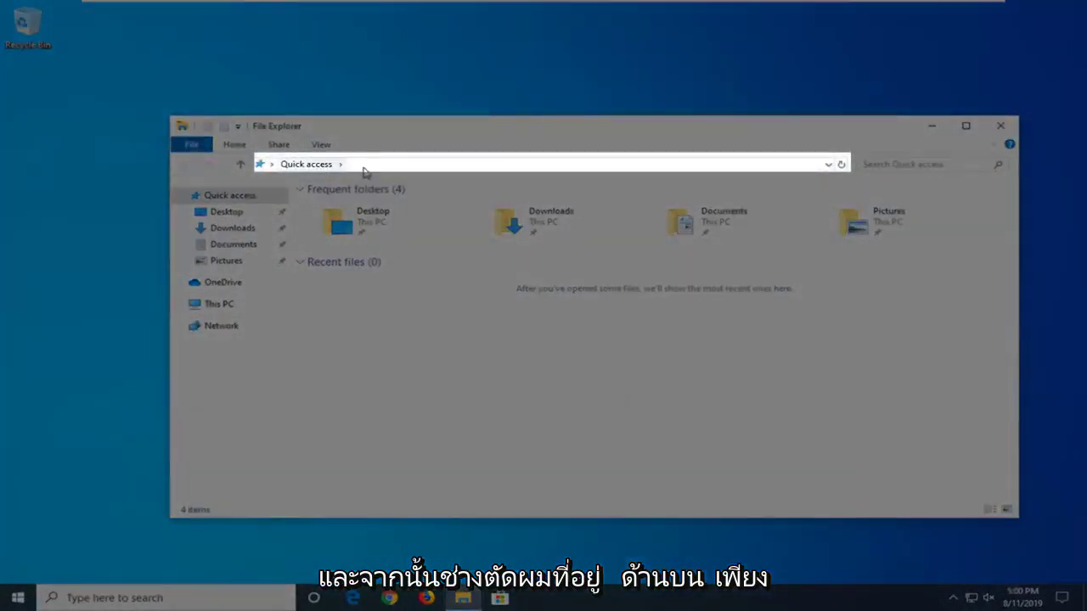
click(365, 169)
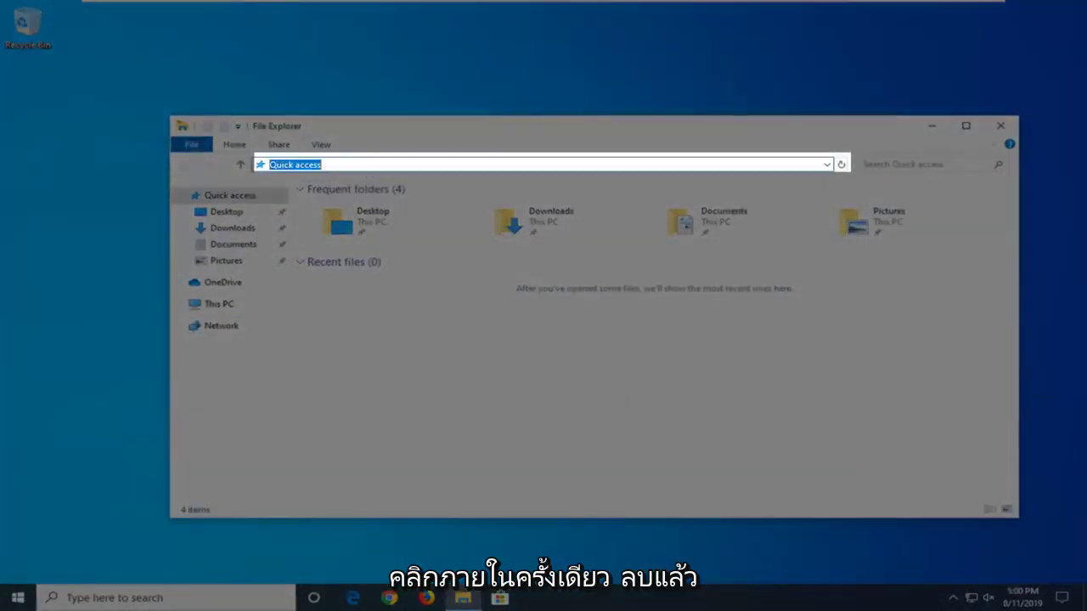
key(BackSpace)
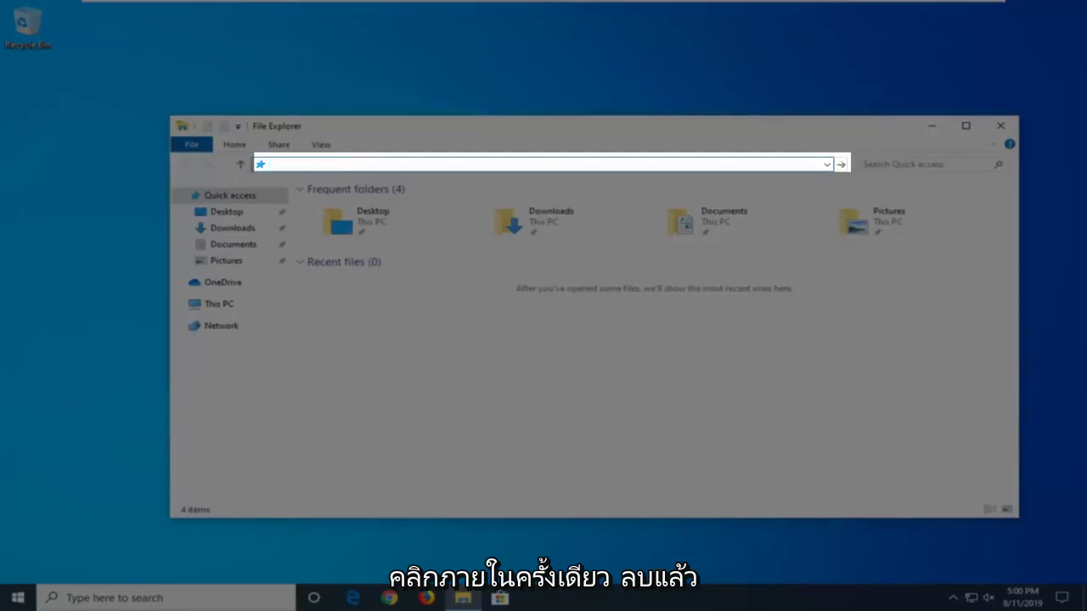
text(Co)
key(BackSpace)
text(ntrol)
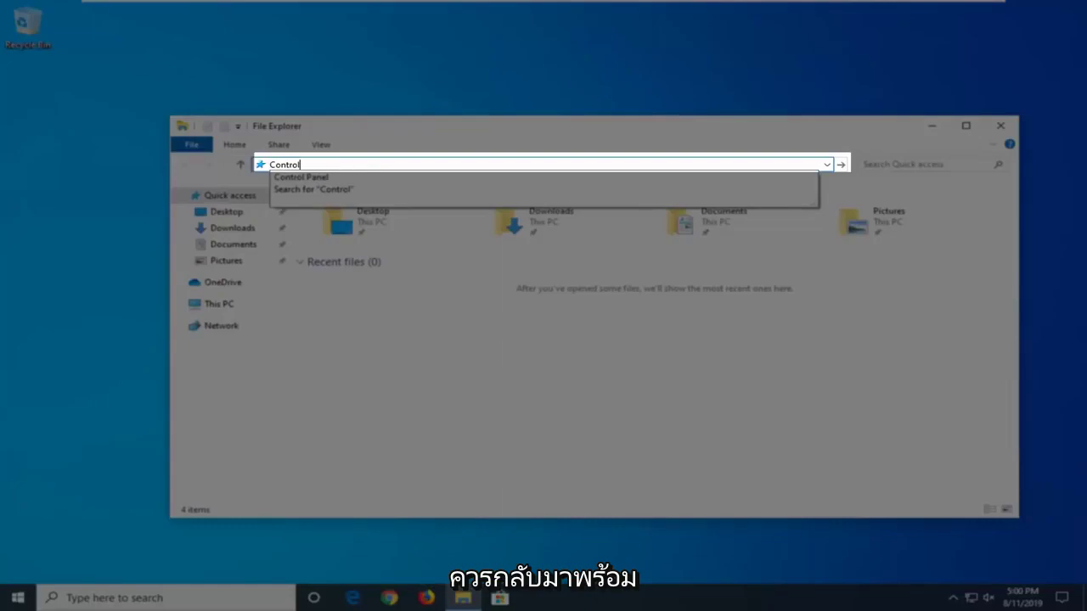
click(303, 180)
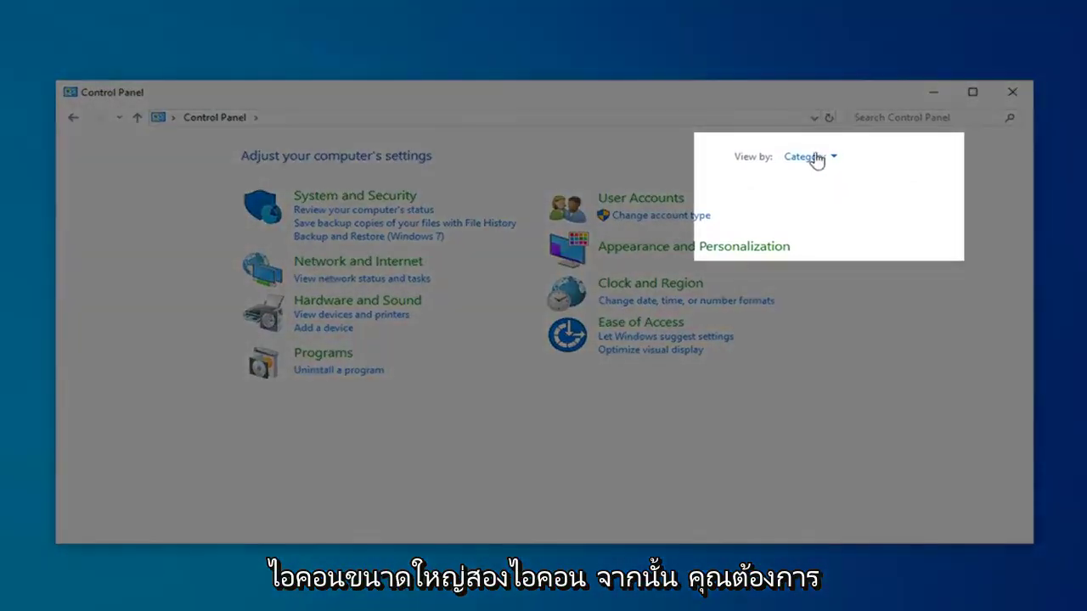
Step: Show the Control Panel items as large icons and open Indexing Options
click(806, 157)
click(825, 201)
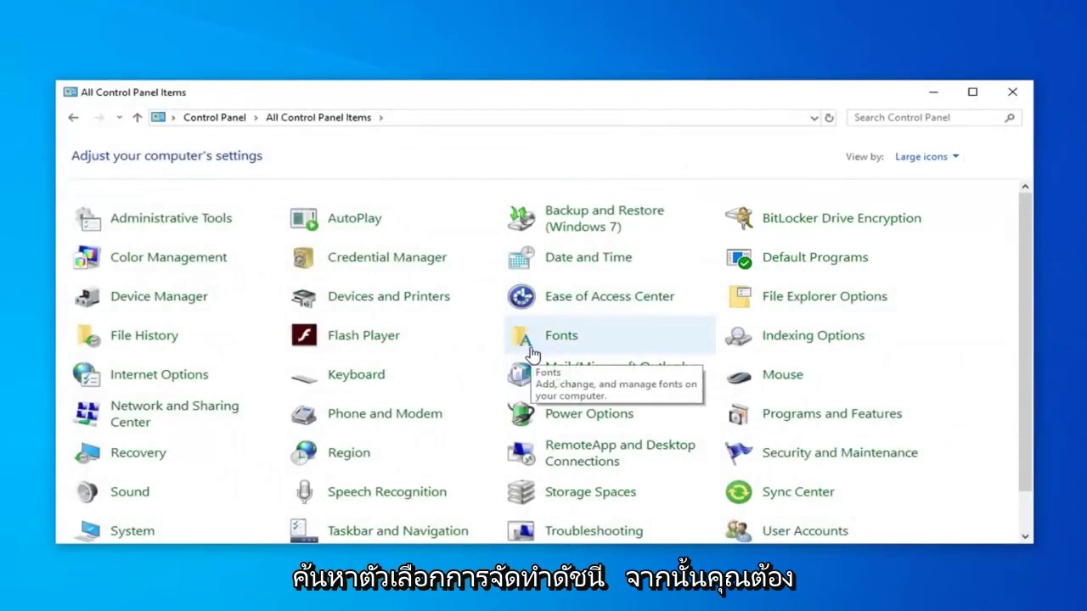
click(815, 337)
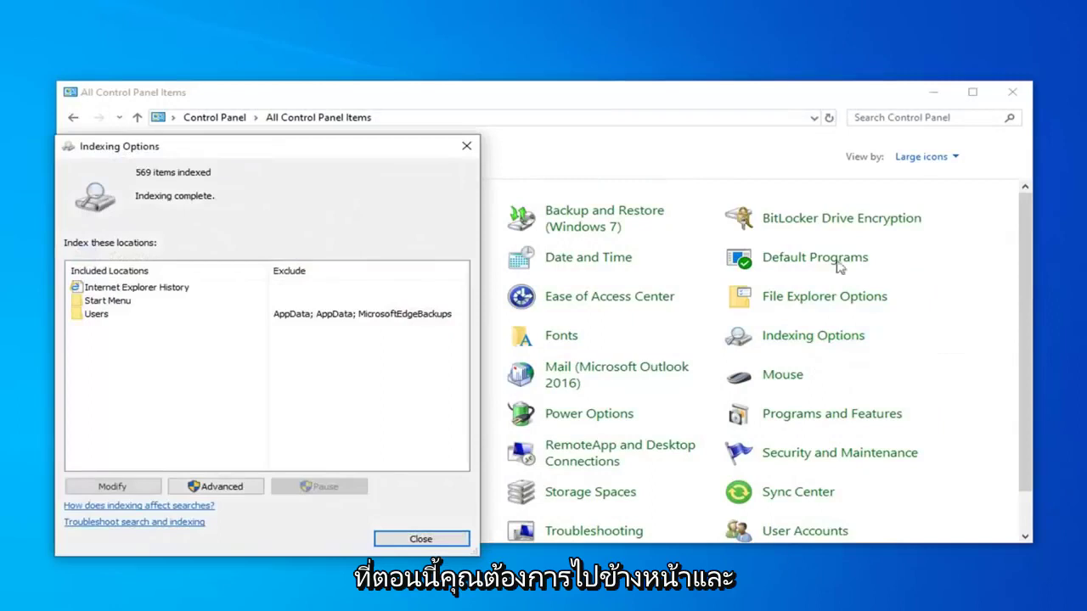
drag(320, 154, 472, 108)
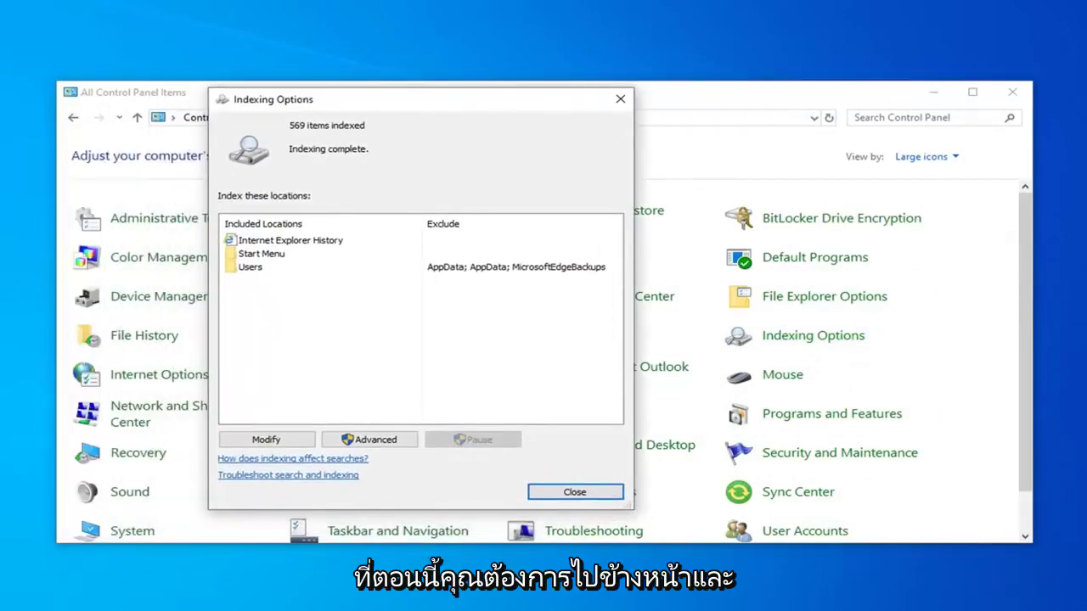
Step: Delete and rebuild the search index from the advanced indexing settings, then close Indexing Options and Control Panel
click(371, 441)
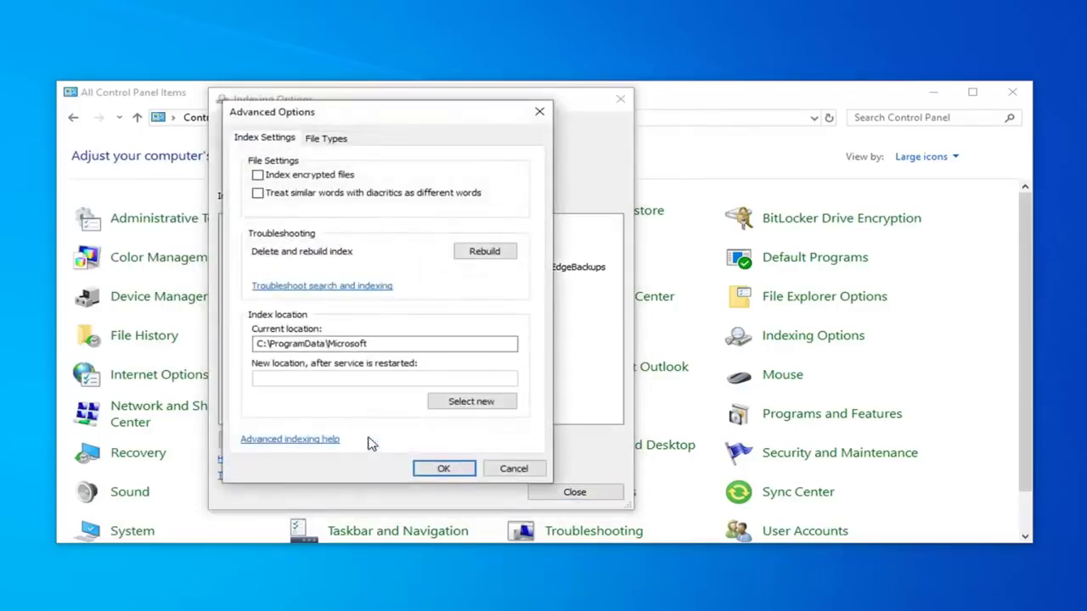
click(488, 252)
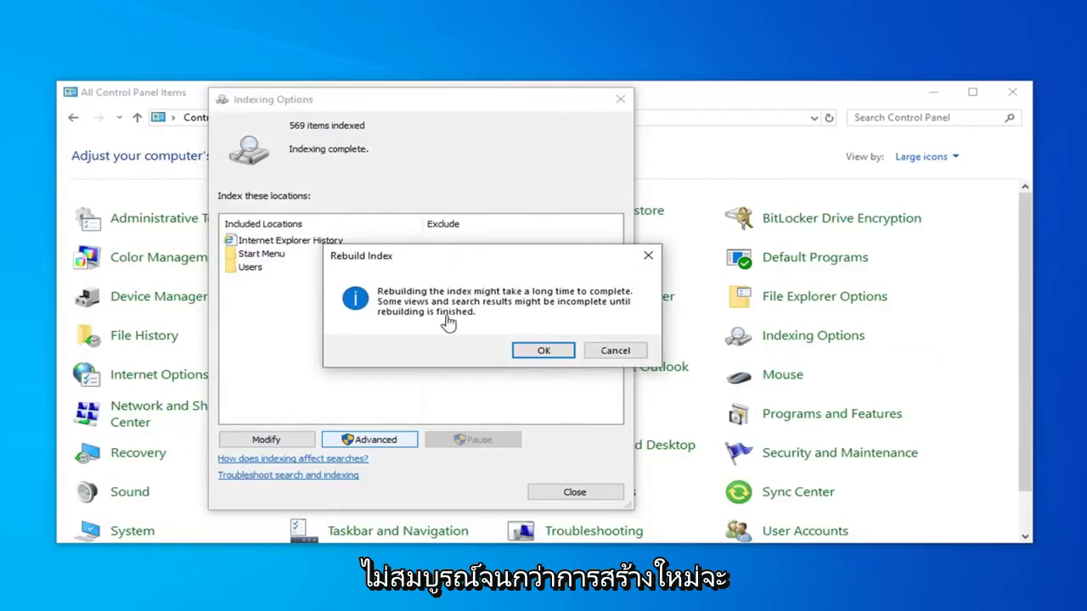
click(542, 352)
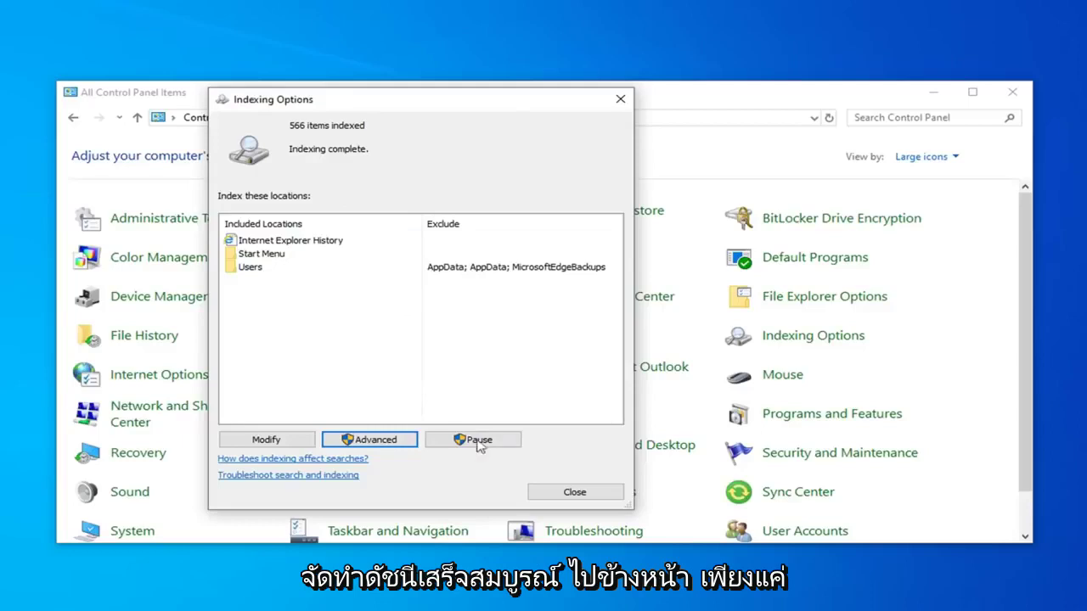
click(567, 498)
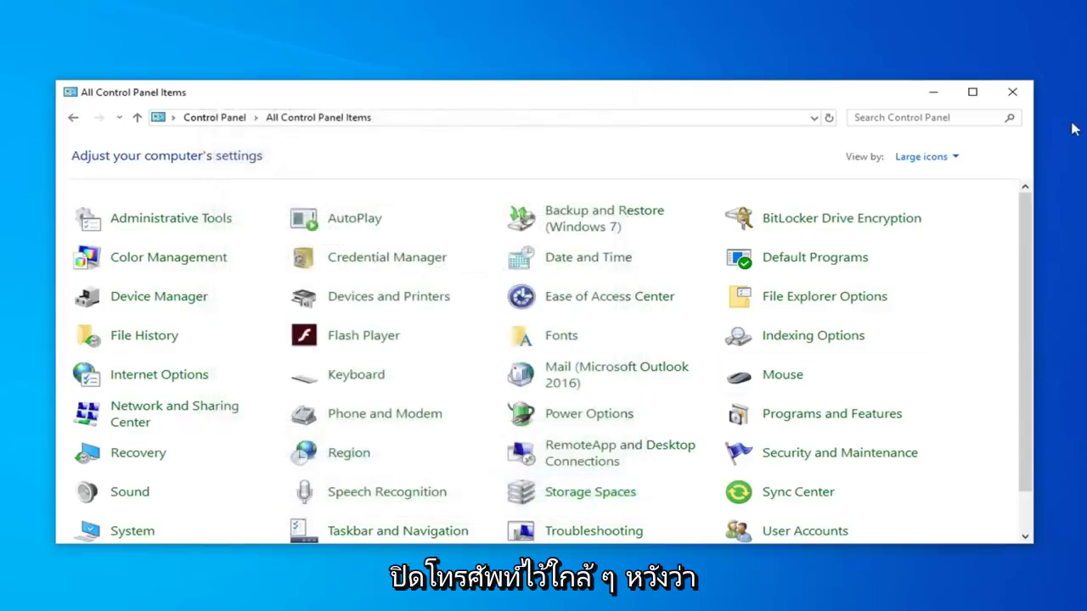
click(1013, 92)
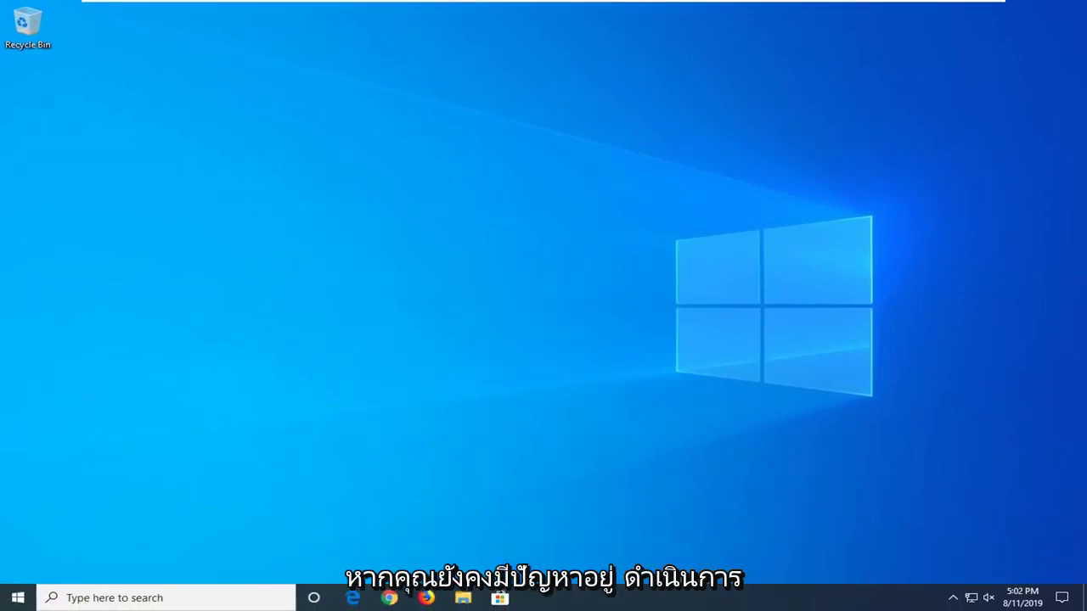
Step: Open Windows PowerShell with administrator rights, allow it to make changes, and move its window toward the middle of the desktop
right_click(9, 604)
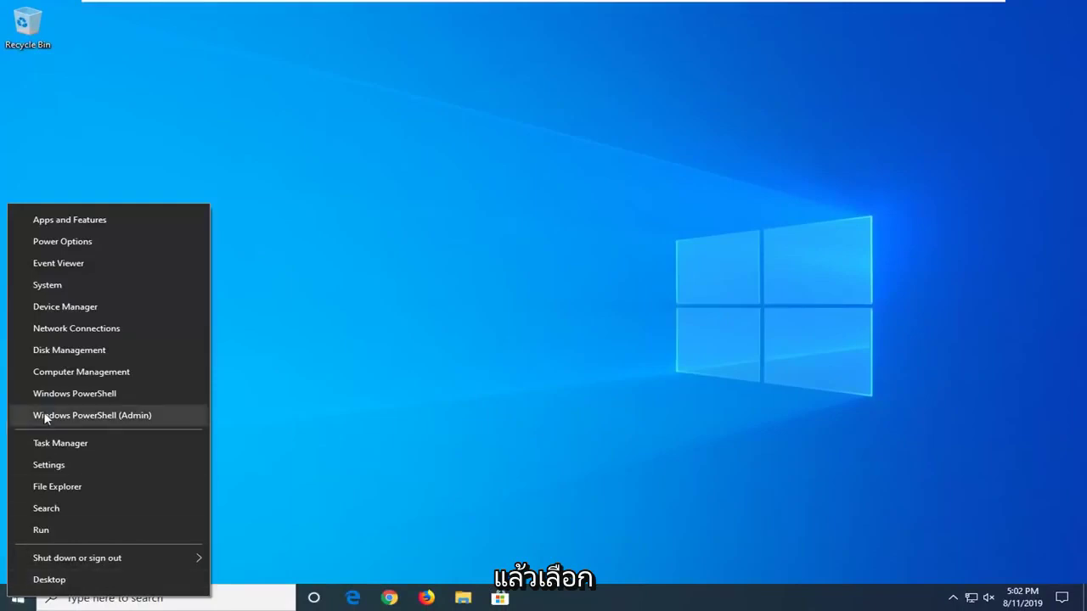
click(134, 417)
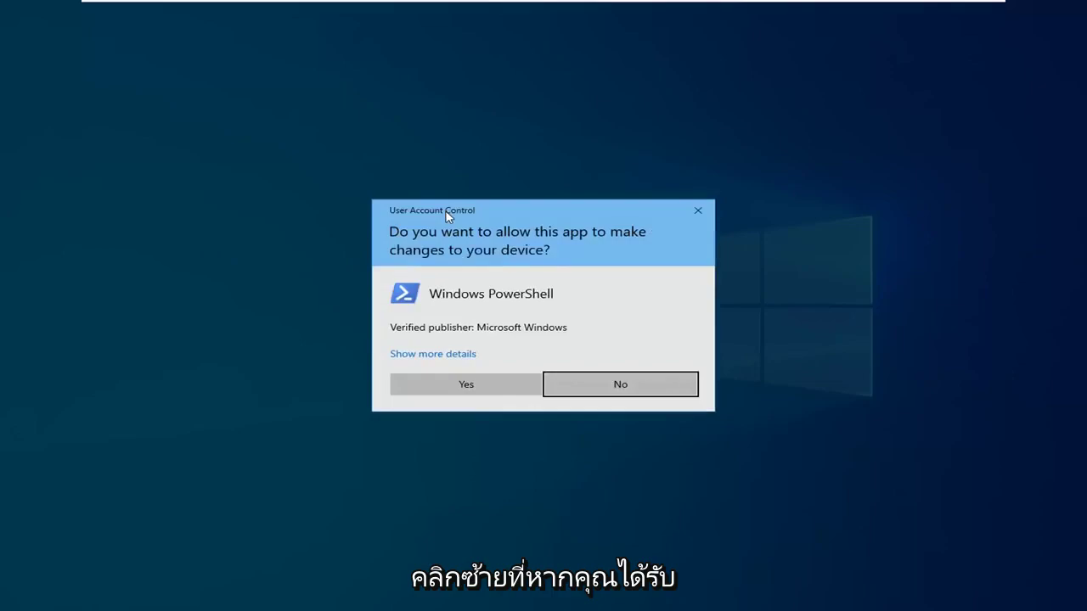
click(439, 388)
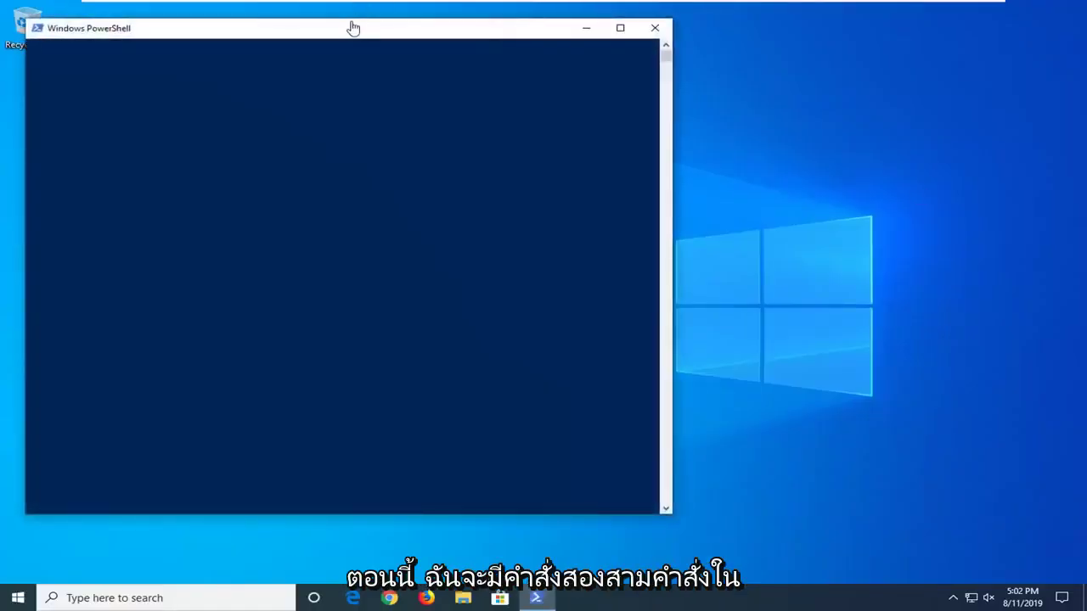
drag(347, 31, 512, 61)
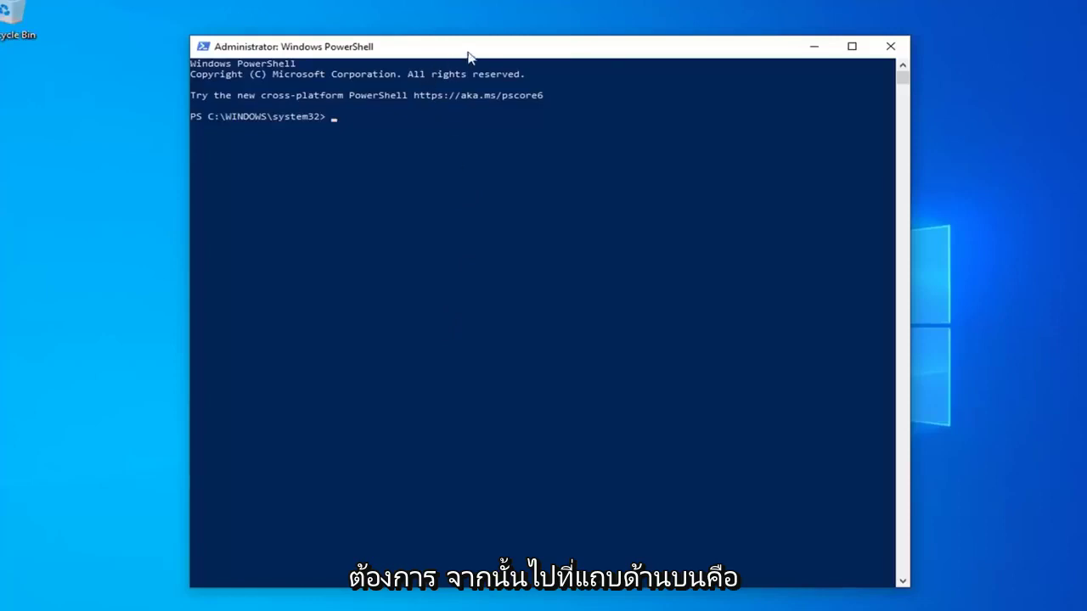
Step: Paste and run the command PowerShell -ExecutionPolicy Unrestricted
right_click(597, 49)
mouse_move(651, 162)
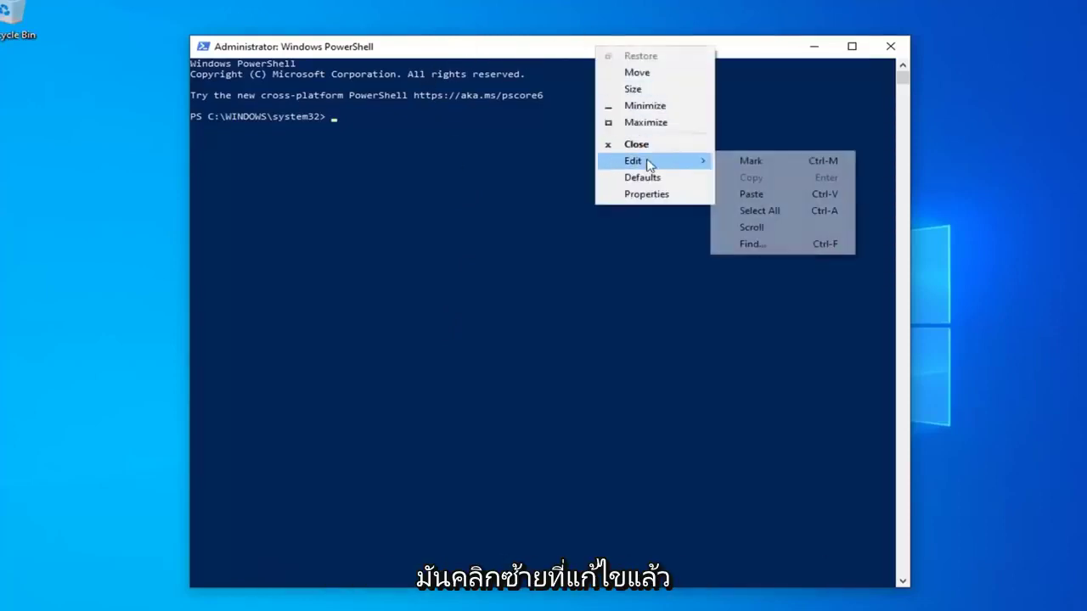
click(741, 193)
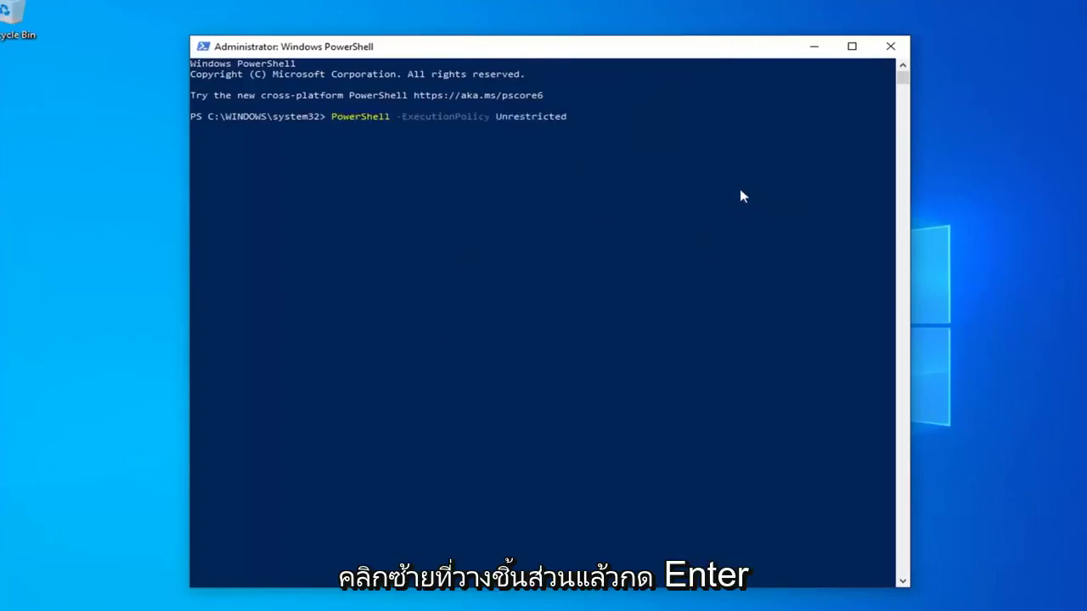
key(Return)
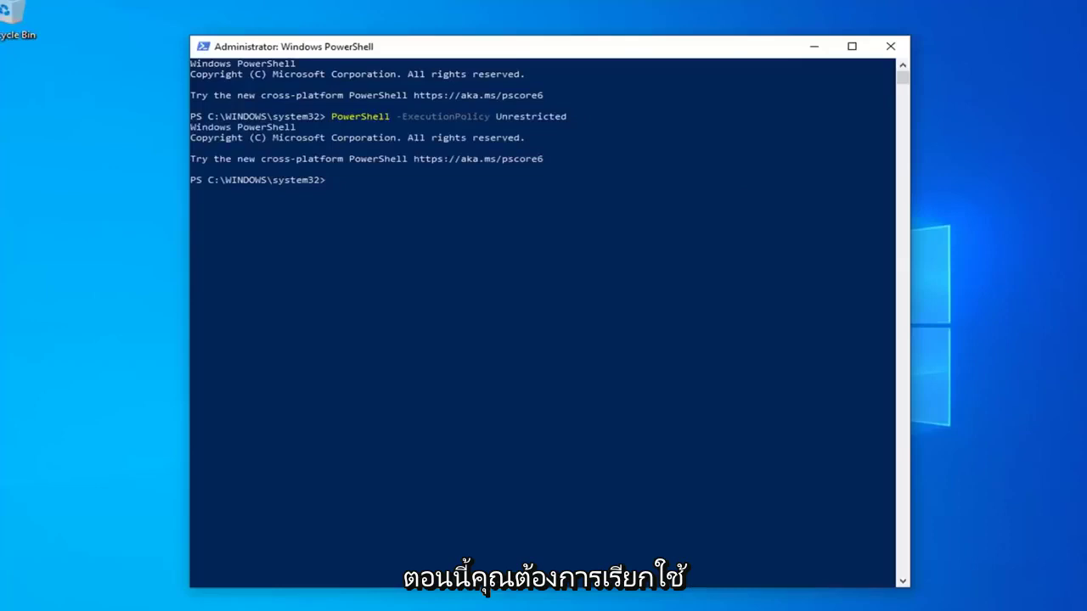
Step: Paste and run Get-AppXPackage -AllUsers |Where-Object {$_.InstallLocation -like "*SystemApps*"} | Foreach {Add-AppxPackage -DisableDevelopmentMode -Register "$($_.InstallLocation)\AppXManifest.xml"}
right_click(474, 44)
mouse_move(507, 159)
click(608, 191)
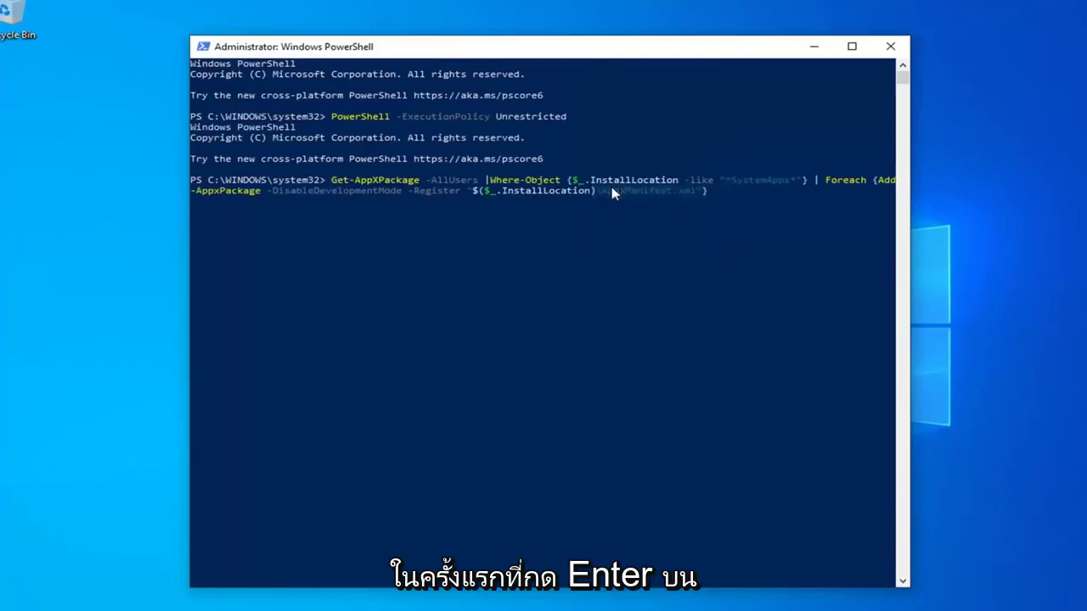
key(Return)
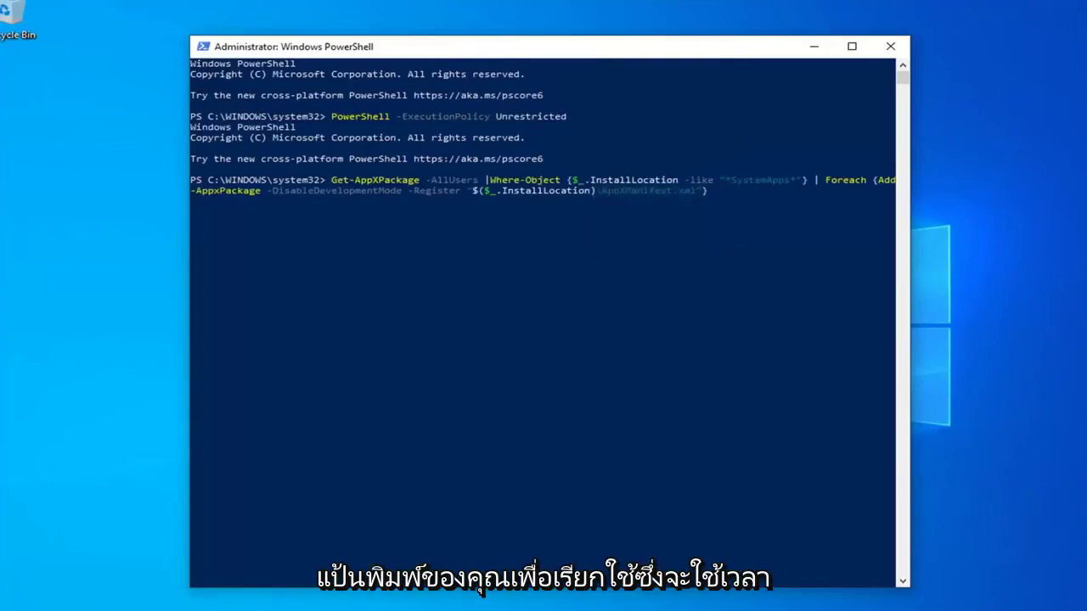
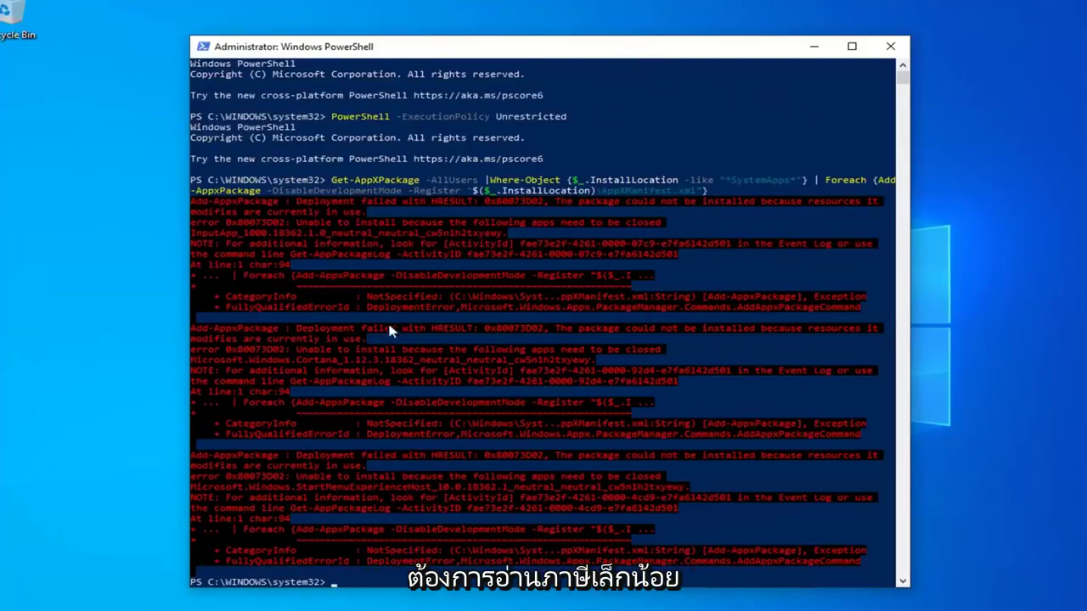
Step: Paste and run $manifest = (Get-AppxPackage Microsoft.WindowsStore).InstallLocation + '\AppxManifest.xml' ; Add-AppxPackage -DisableDevelopmentMode -Register $manifest
scroll(388, 335, down, 1)
scroll(502, 262, up, 1)
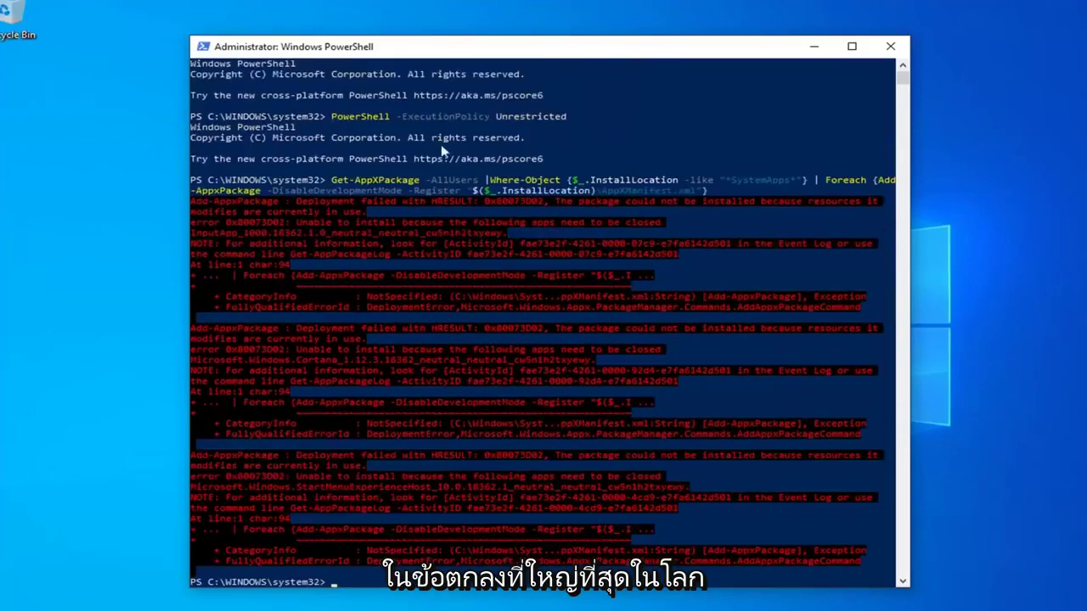
right_click(441, 144)
scroll(433, 179, down, 3)
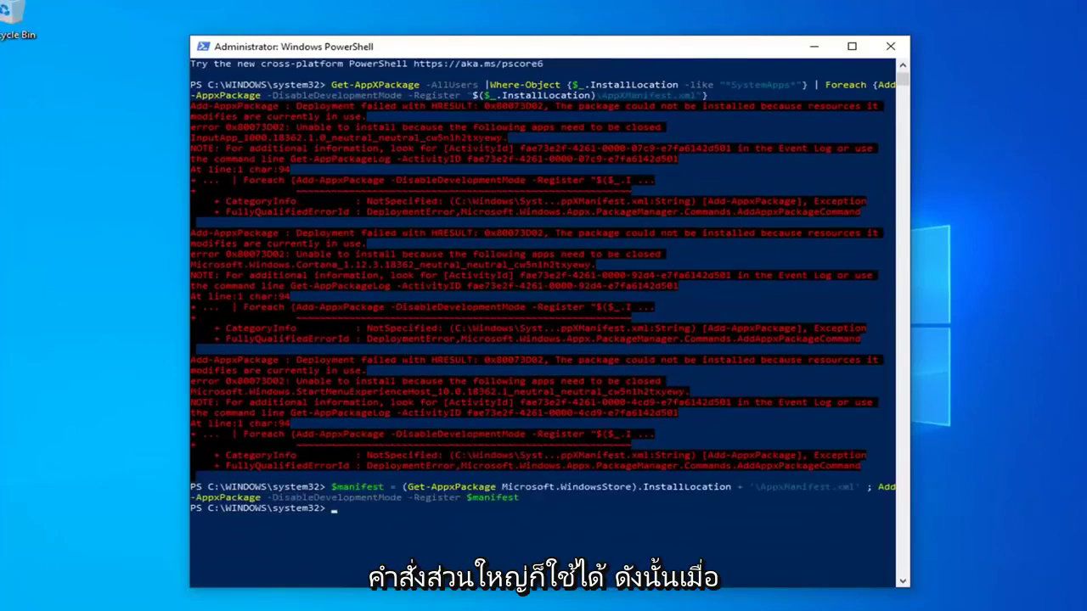
Step: Paste and run C:\Windows\System32\ctfmon.exe, then close the PowerShell window
right_click(519, 57)
mouse_move(568, 165)
click(679, 200)
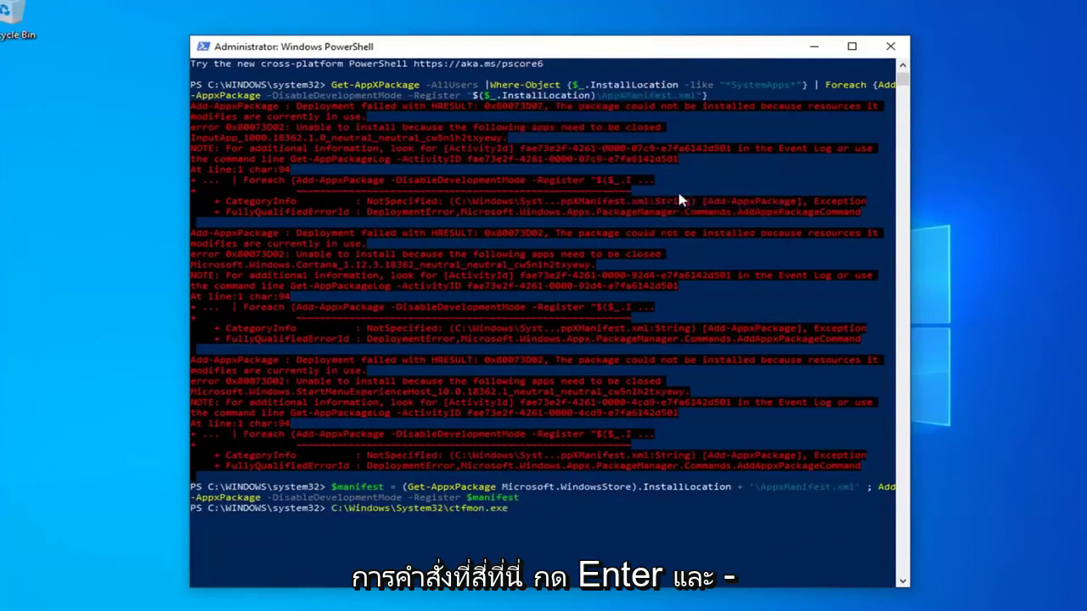
key(Return)
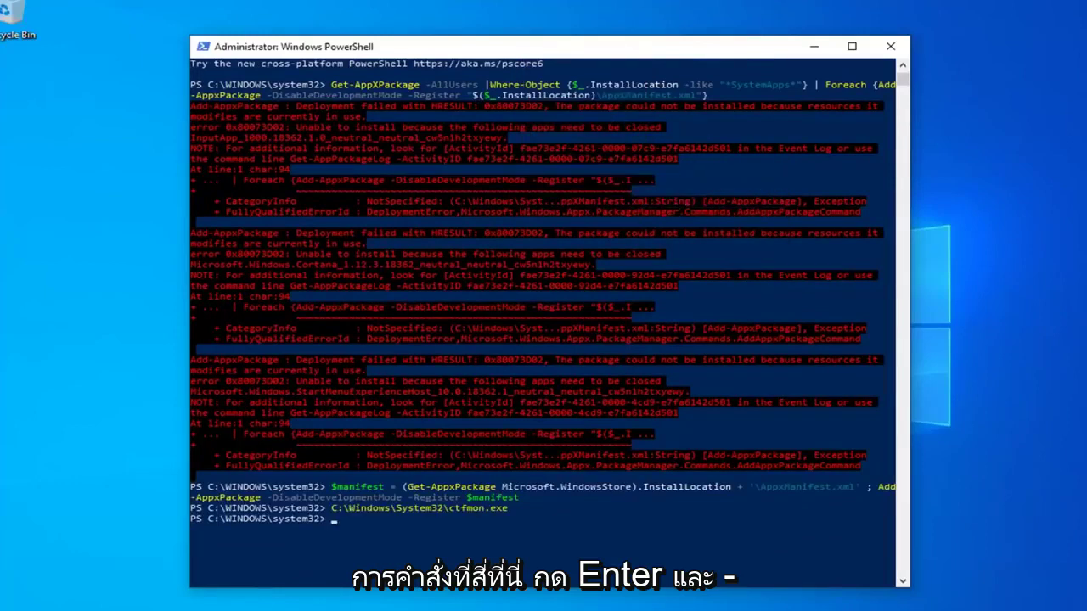
click(890, 46)
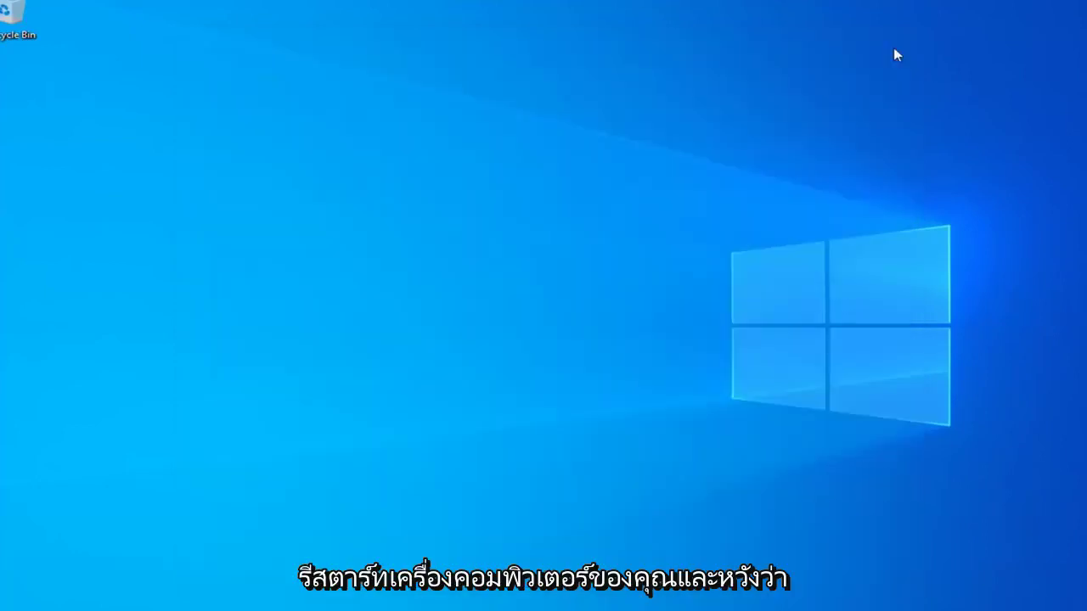